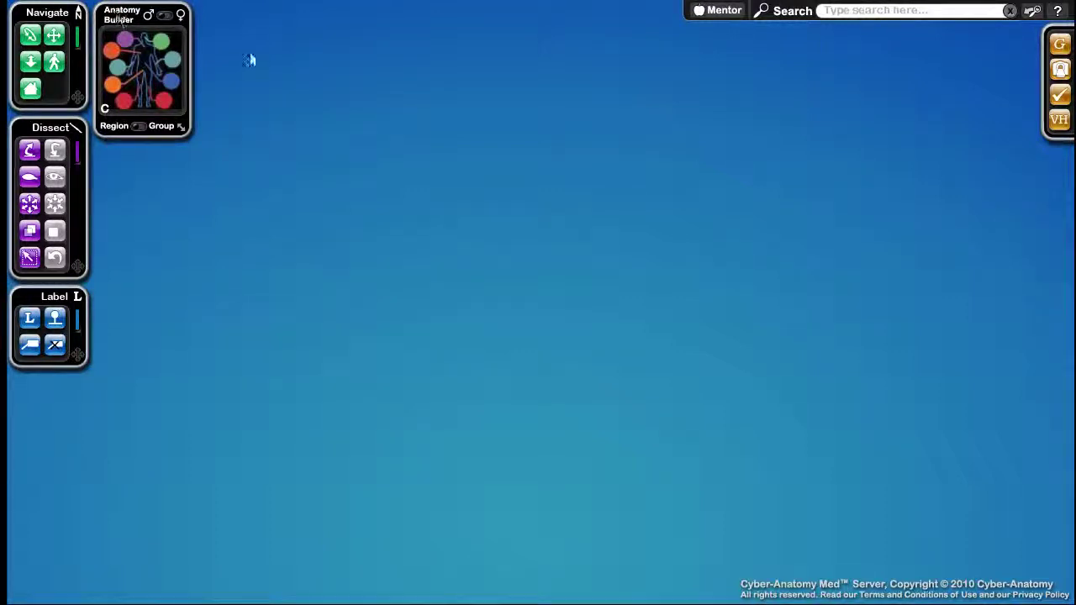
- Move the Anatomy Builder onto the scene and expand it to show the body regions
left_click_drag(117, 19, 208, 71)
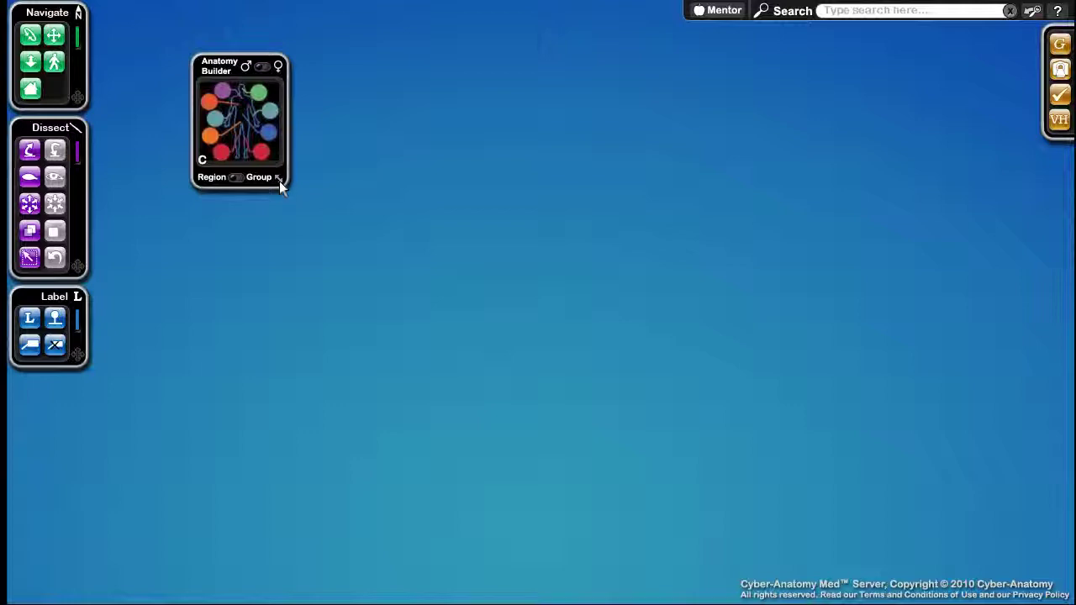
left_click_drag(280, 179, 250, 141)
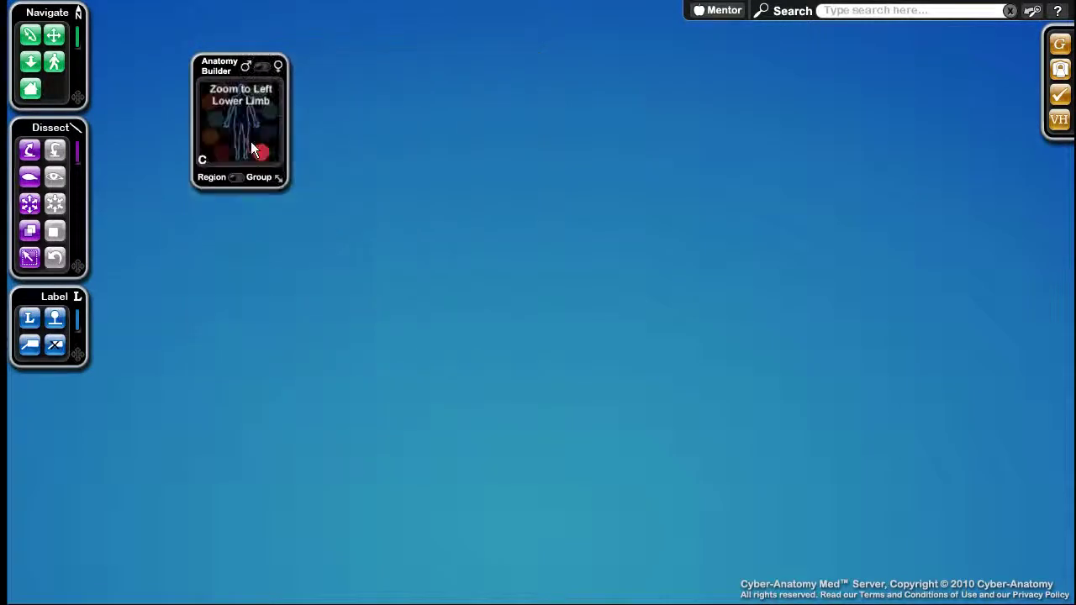
double_click(224, 73)
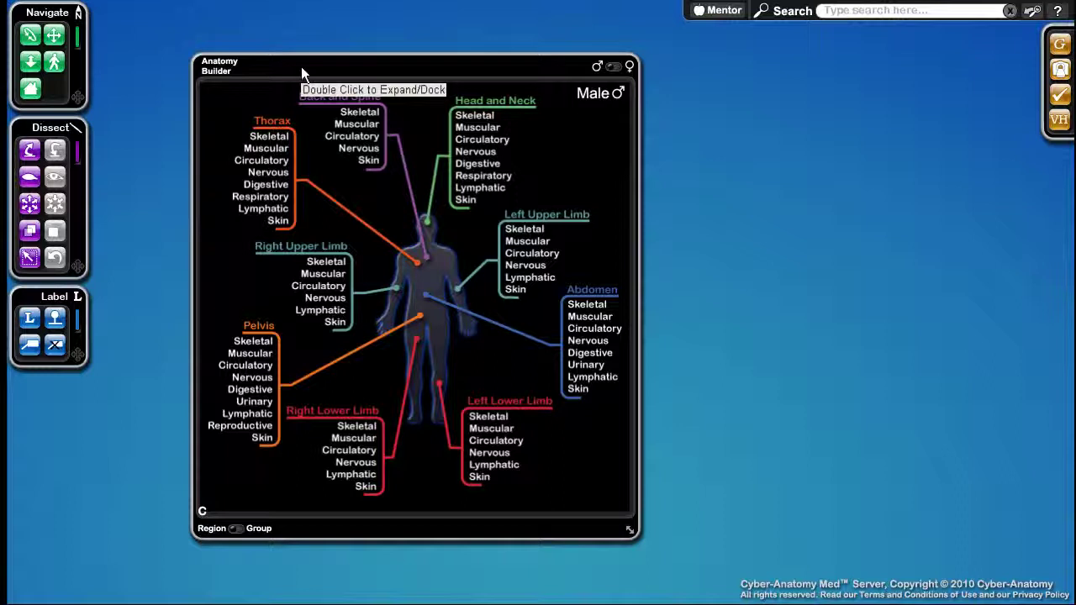
double_click(301, 66)
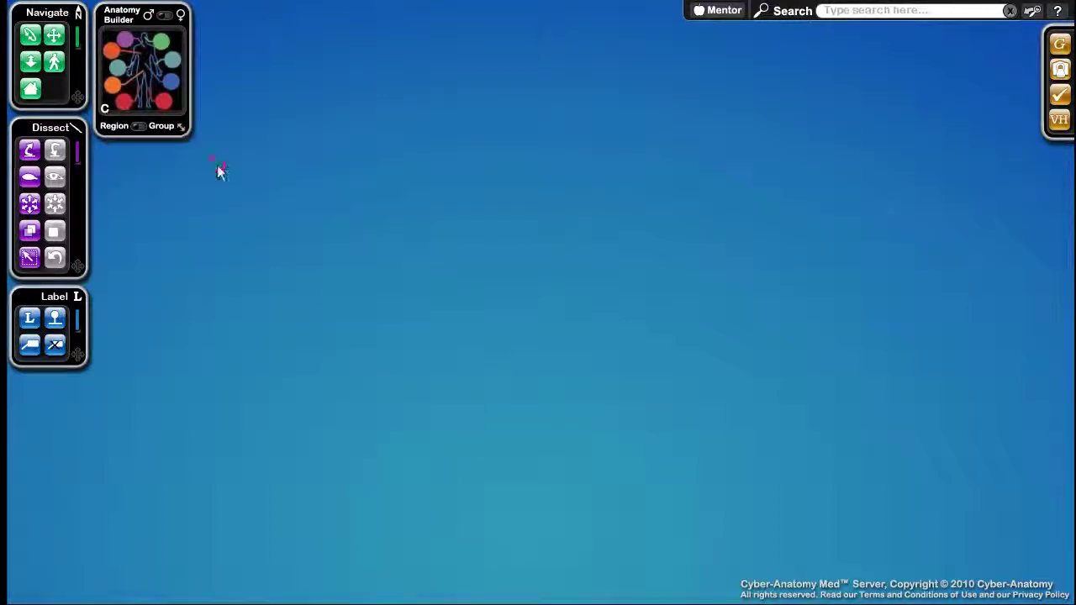
left_click(178, 128)
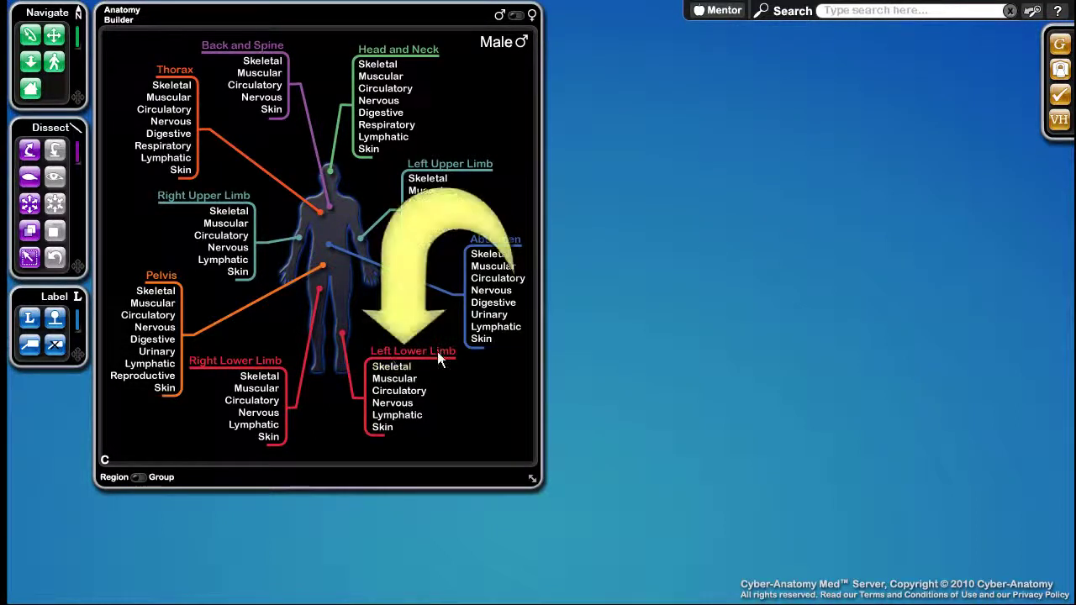
- Load the Left Lower Limb, Right Lower Limb and Pelvis skeletons, turning the legs to face forward
left_click(393, 368)
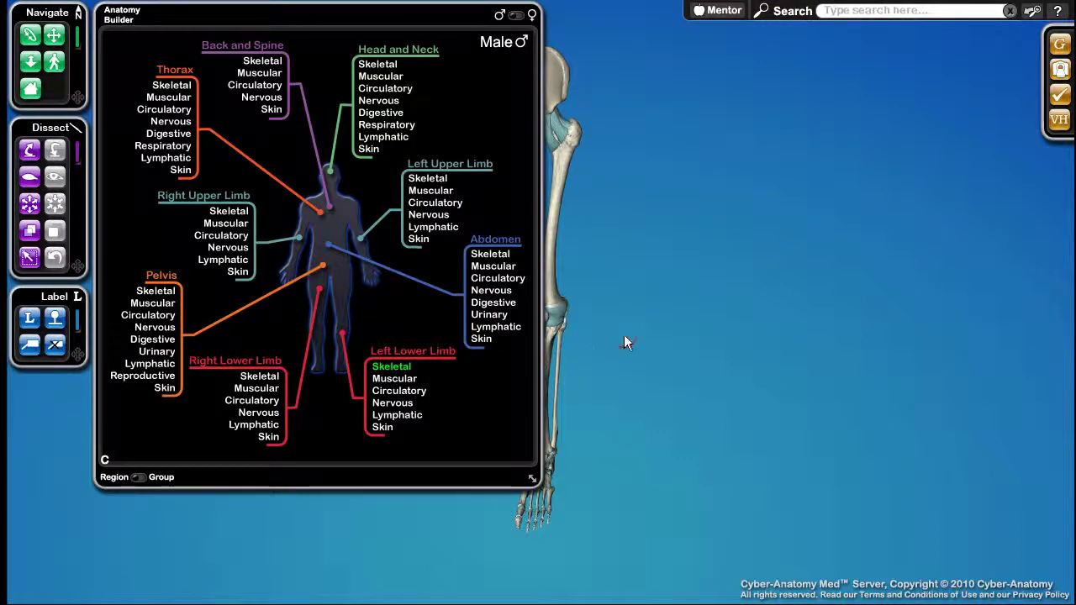
mouse_move(684, 326)
left_mouse_down()
mouse_move(485, 370)
mouse_move(422, 334)
mouse_move(642, 327)
left_mouse_up()
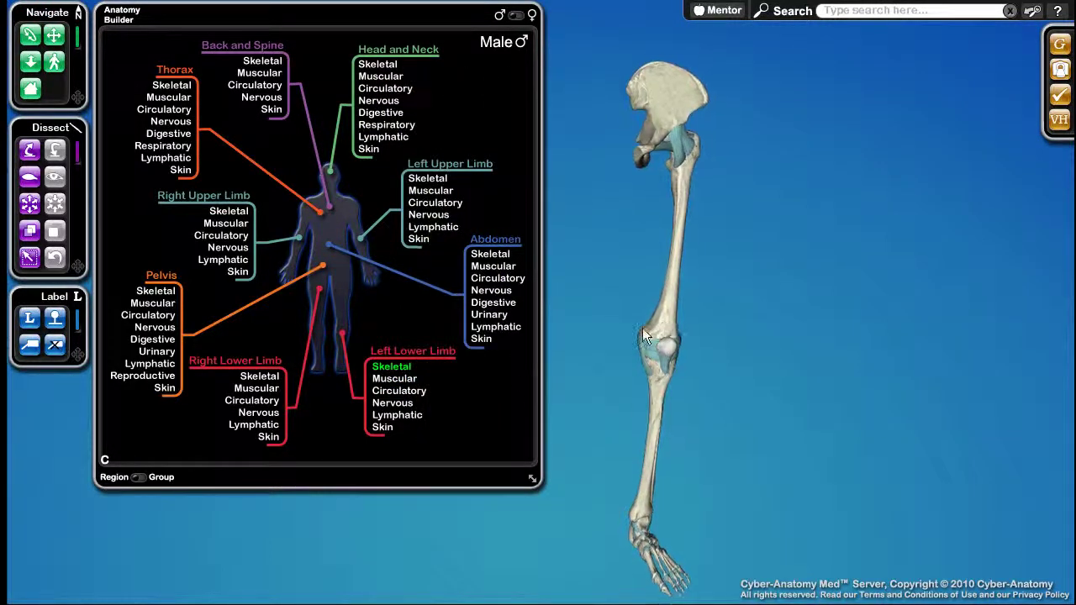
left_click(256, 378)
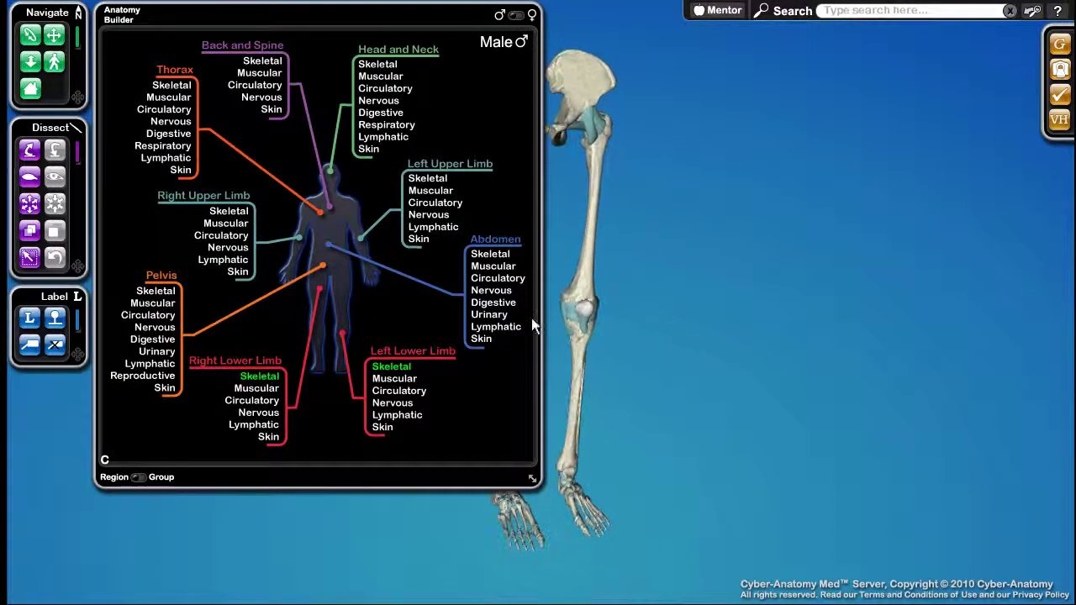
left_click(158, 291)
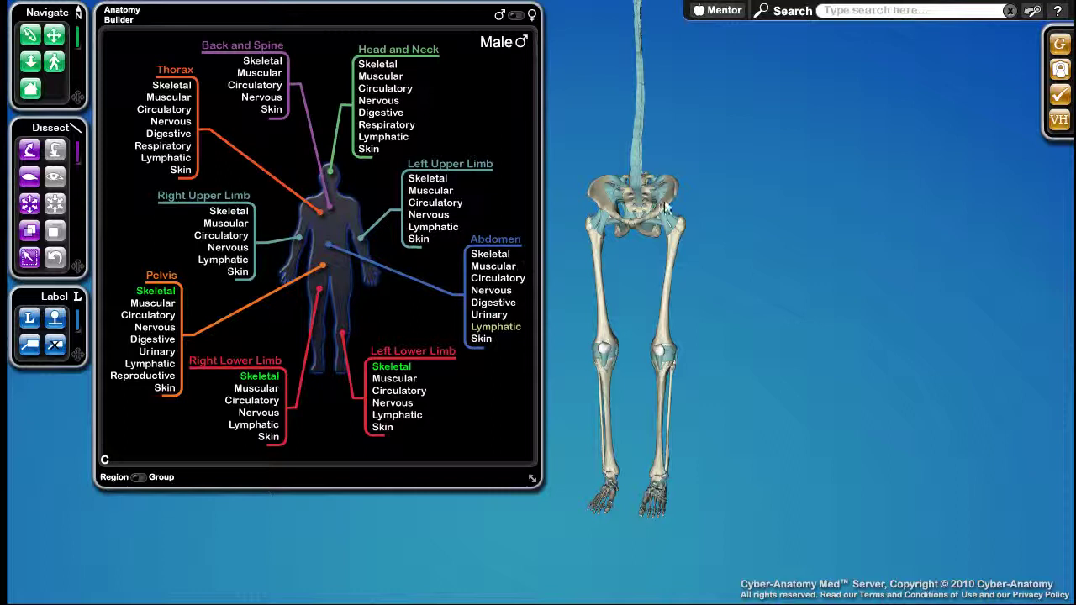
- Switch the builder to organ Group view and load the Intestines into the scene
left_click(138, 478)
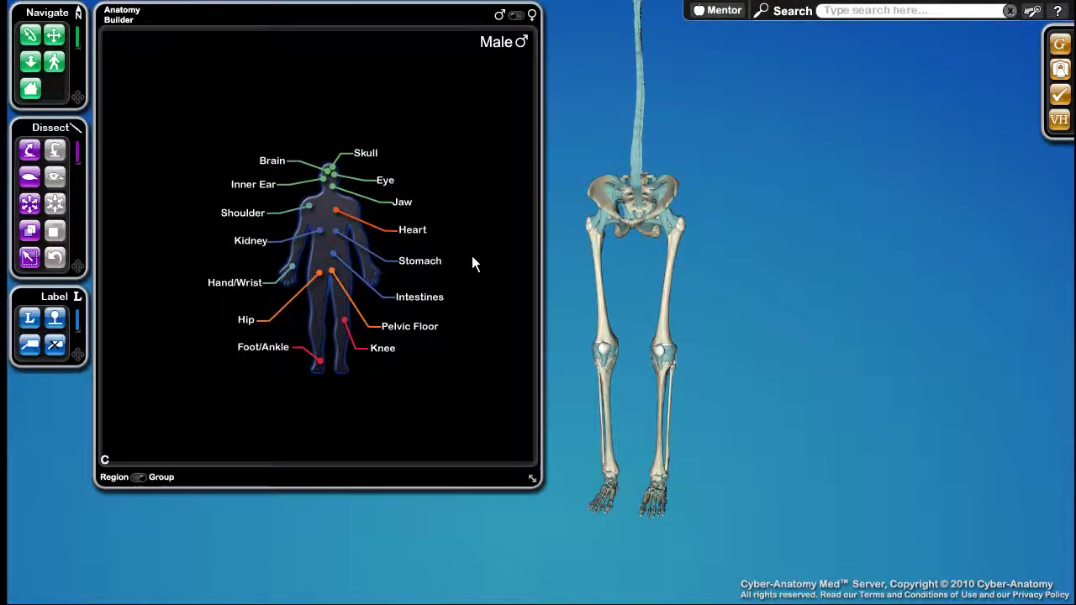
left_click(411, 230)
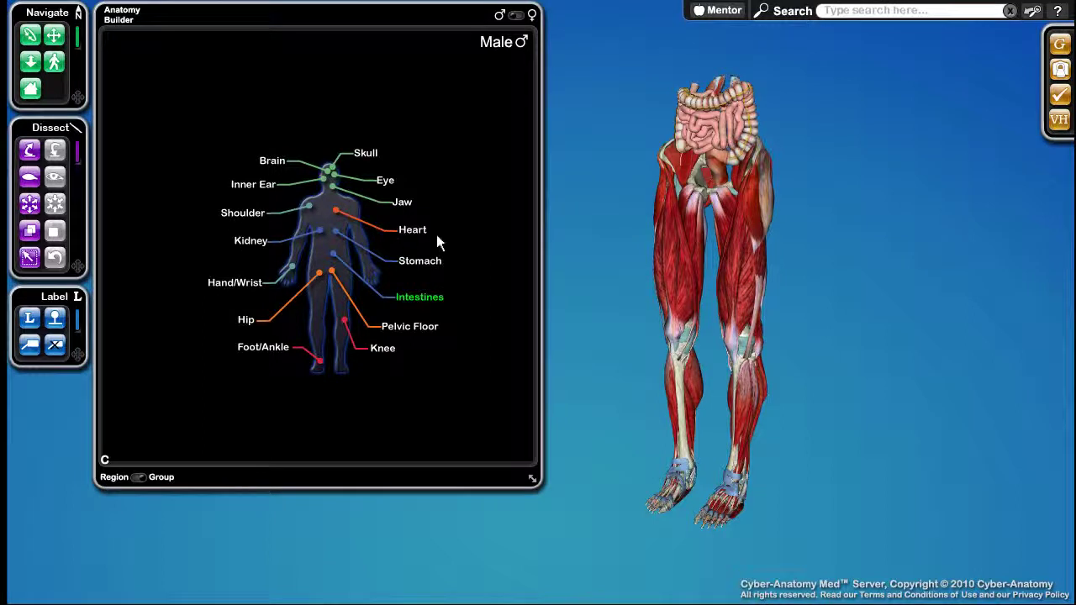
- Remove the intestines, then toggle off the Left Lower Limb muscles in Region view
left_click(418, 307)
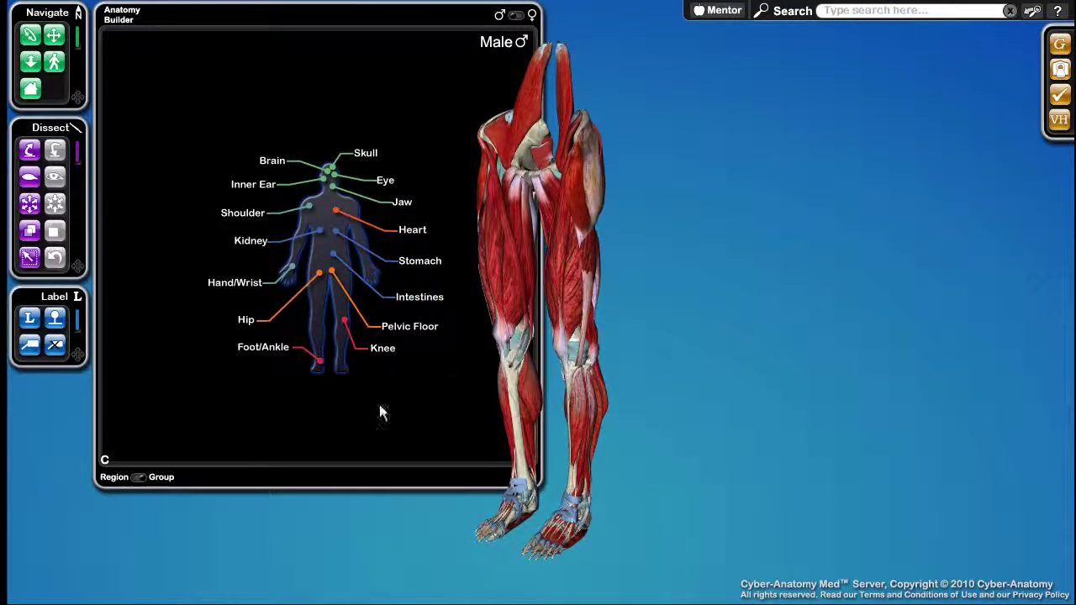
left_click(135, 476)
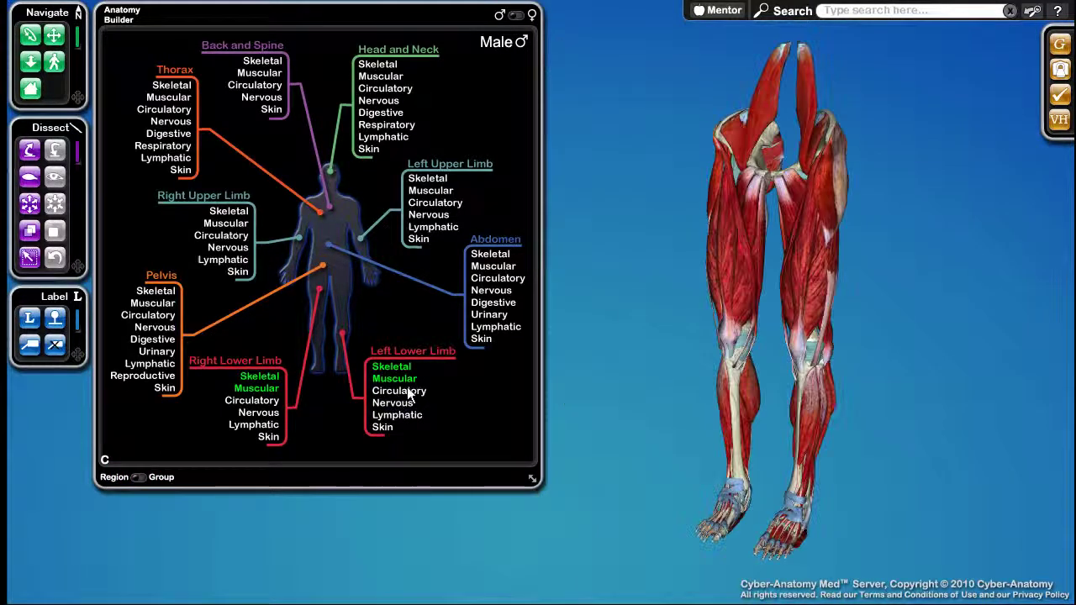
left_click(394, 379)
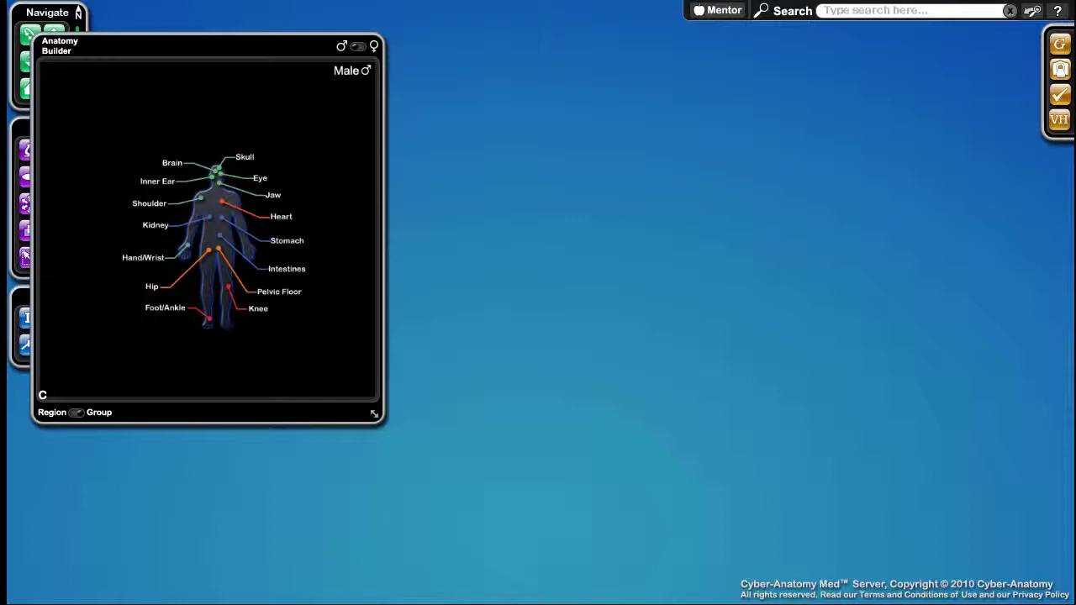
- Load the Stomach group, then the Abdomen's Digestive system from Region view
left_click(277, 243)
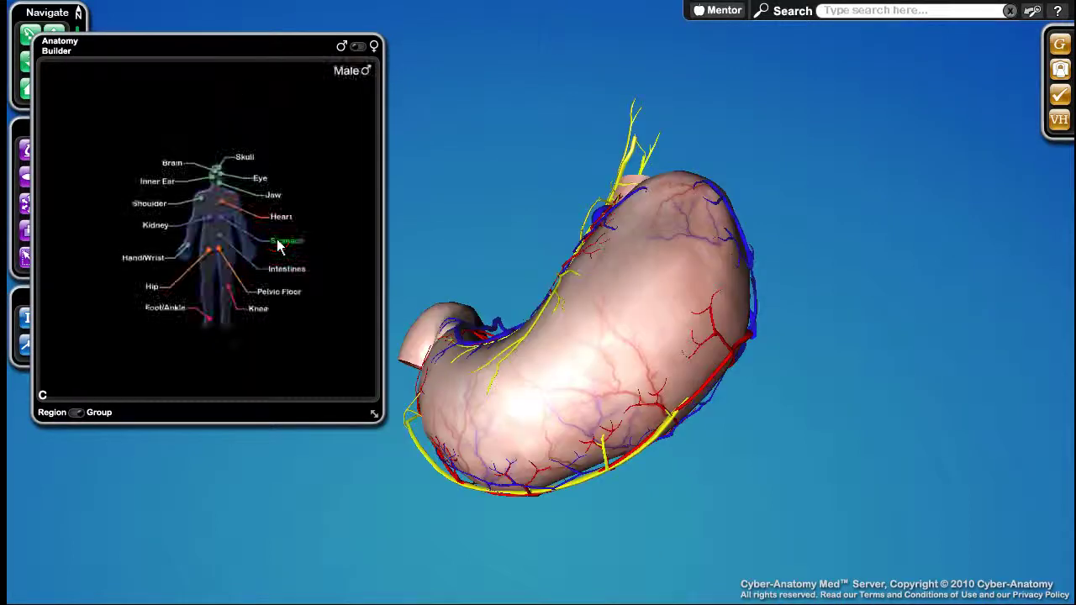
left_click(75, 412)
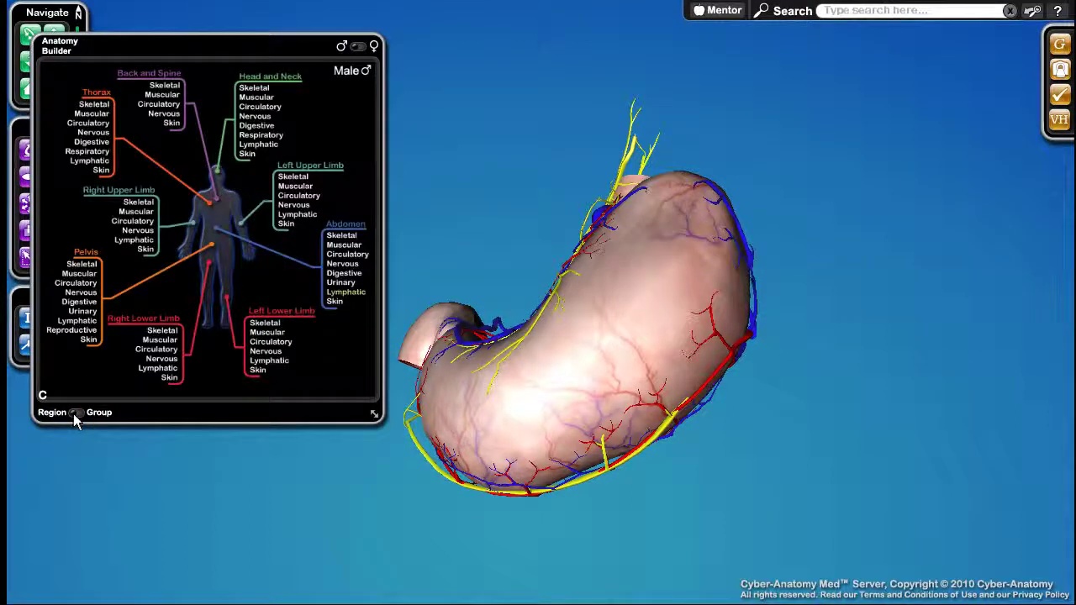
left_click(344, 276)
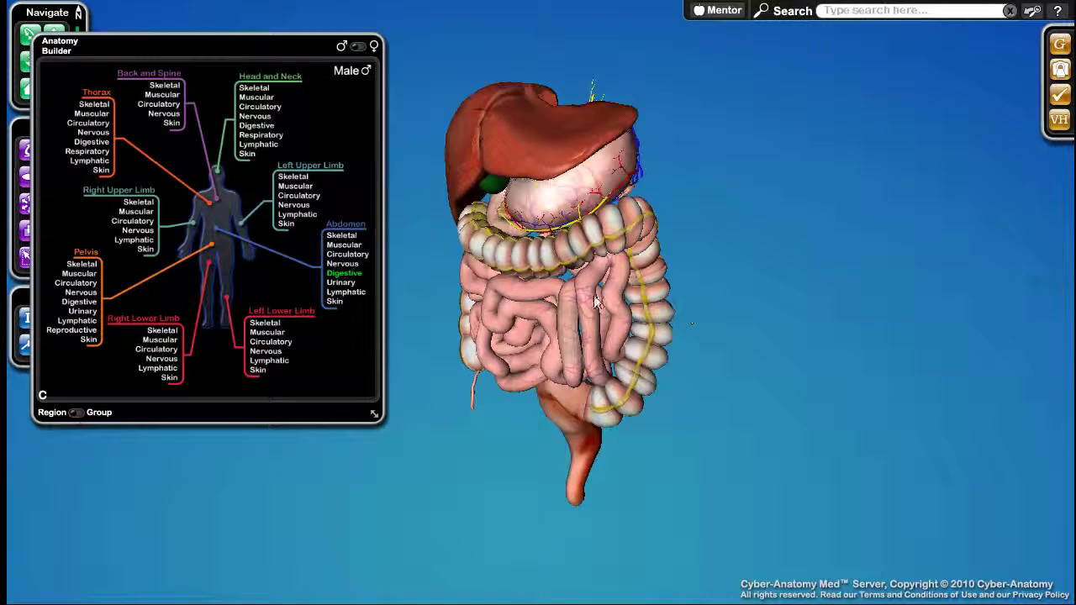
- Toggle the Stomach group off in Group view and return to Region view
left_click(76, 413)
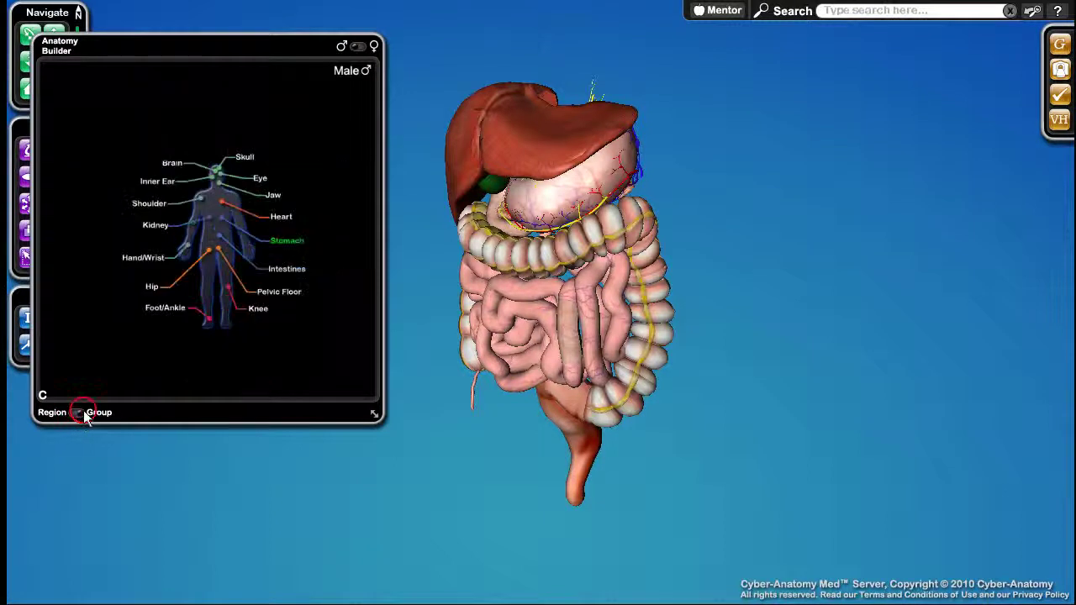
left_click(289, 241)
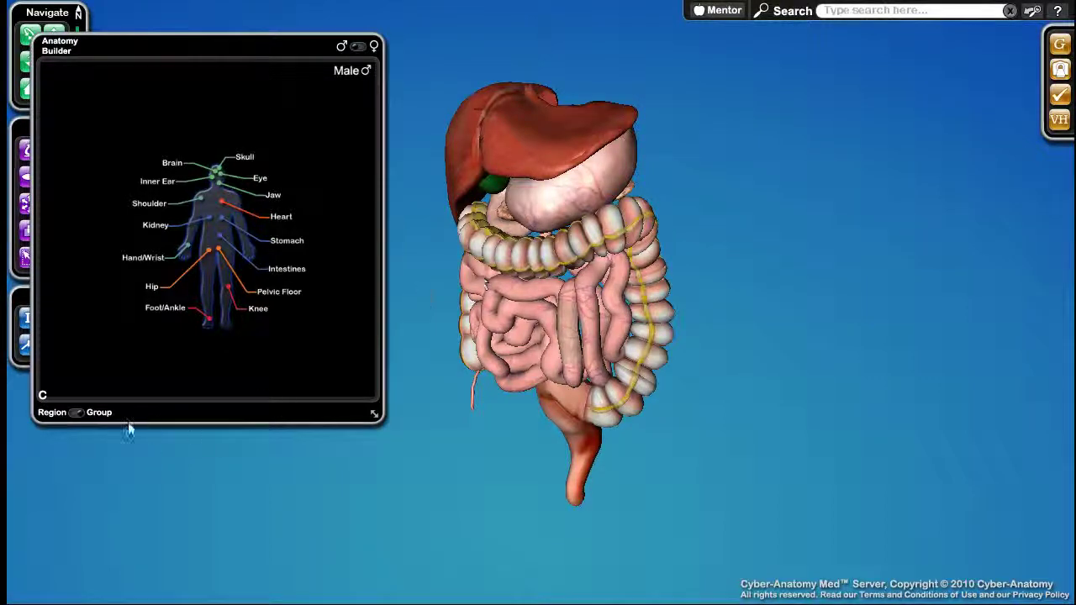
left_click(72, 412)
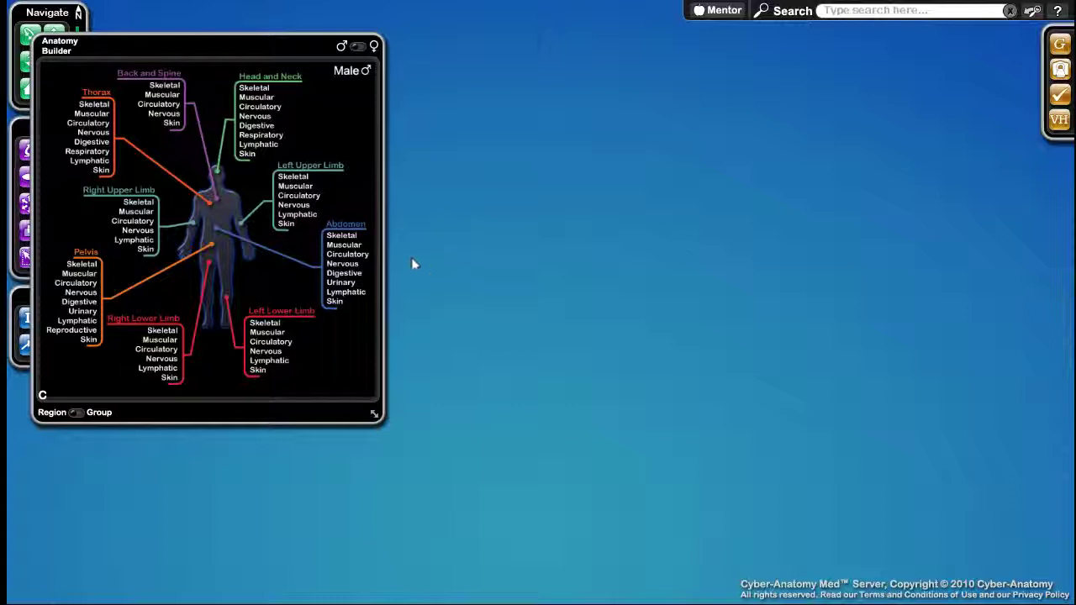
- Add the Left Upper Limb's skeletal, muscular, circulatory, nervous and lymphatic systems
left_click(294, 178)
left_click(296, 185)
left_click(294, 195)
left_click(295, 205)
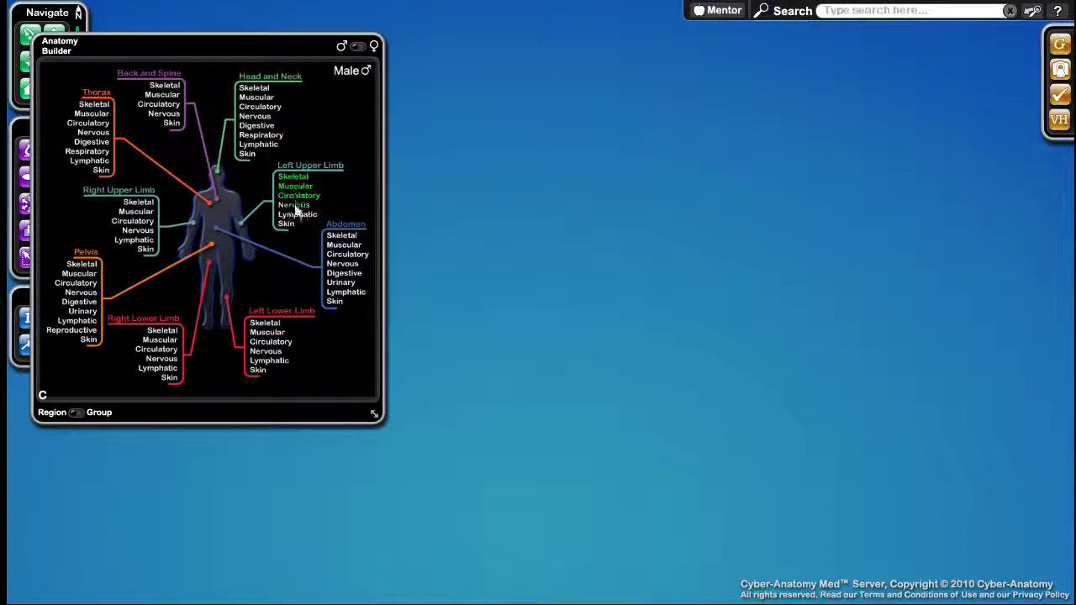
left_click(294, 215)
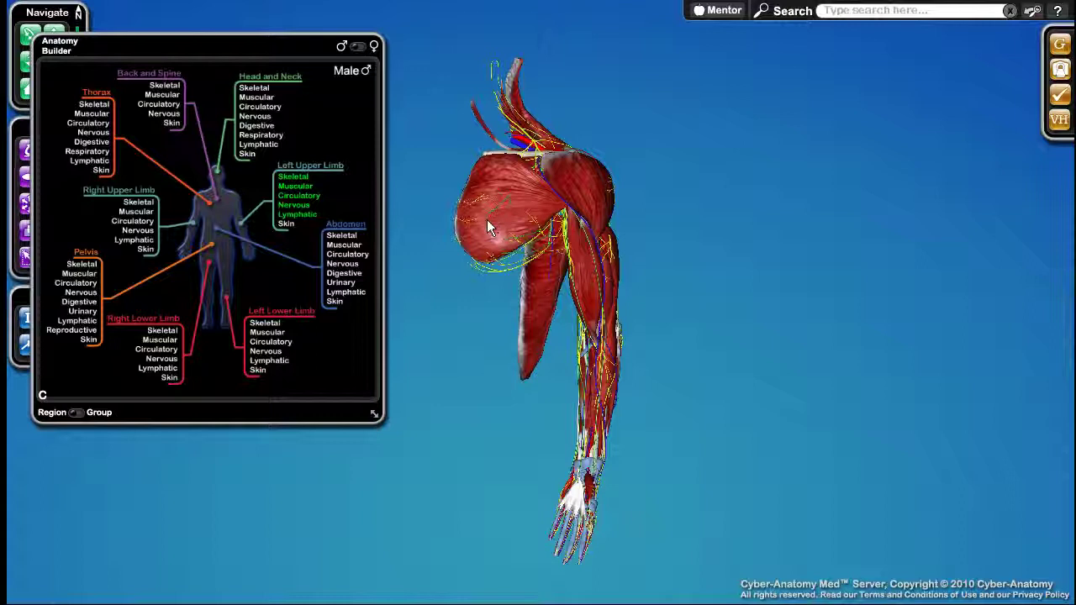
- Remove the arm's soft-tissue systems, keeping only the Left Upper Limb skeleton
left_click(294, 185)
left_click(296, 195)
left_click(293, 205)
left_click(291, 214)
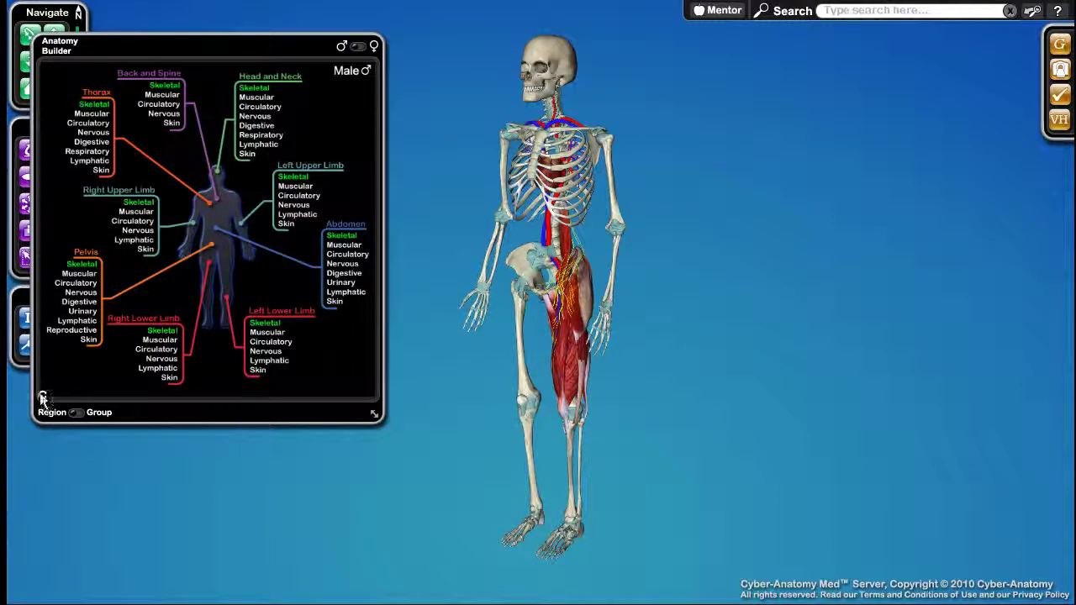
- Clear all anatomy with the C button and bring up the Left Upper Limb's system list
left_click(43, 395)
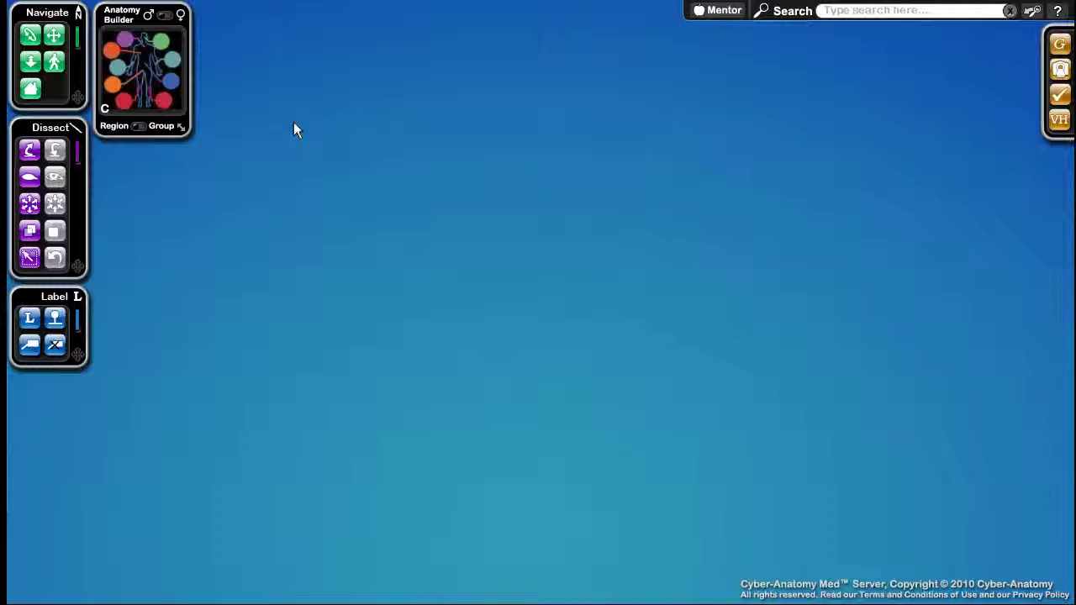
left_click(173, 64)
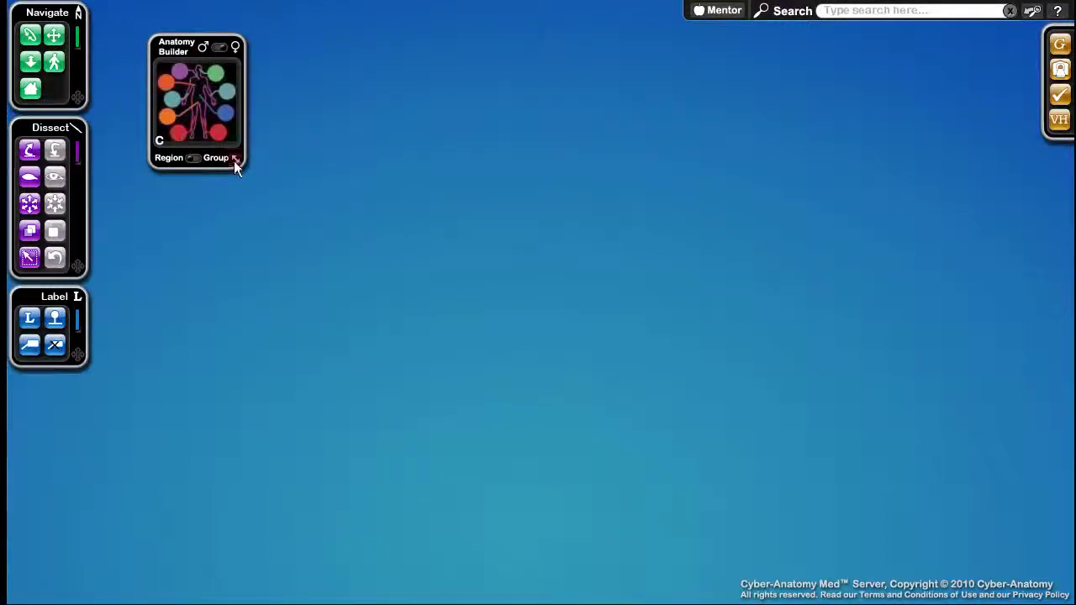
- Drag the Anatomy Builder's corner handle out to the full body-region map
left_click_drag(236, 160, 593, 544)
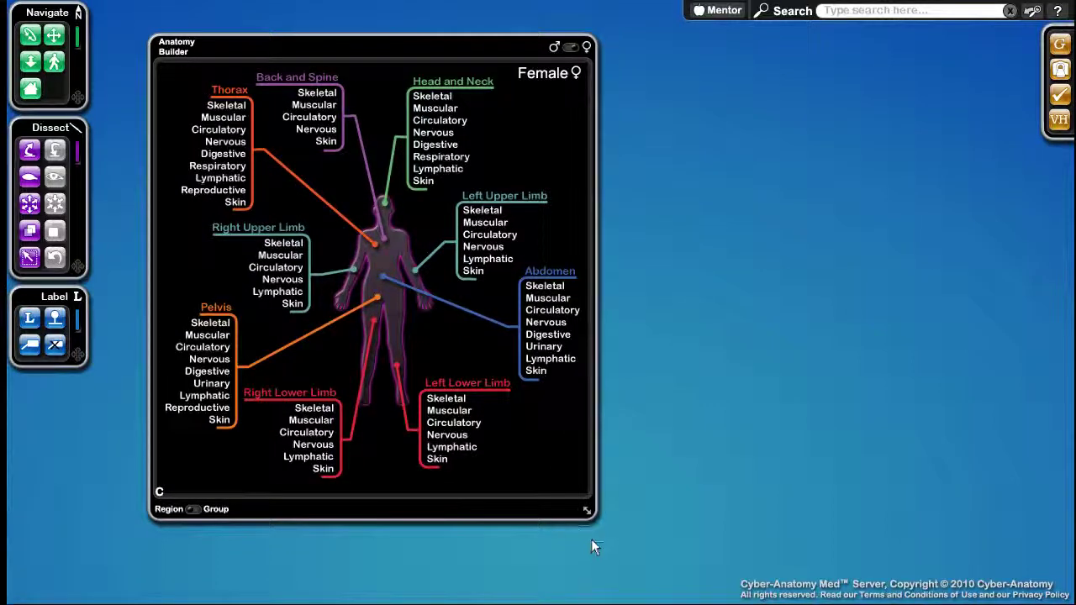